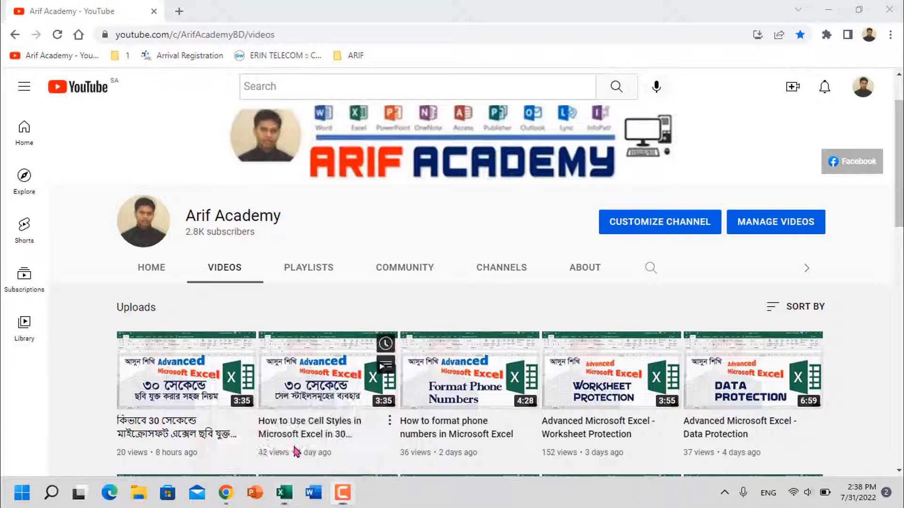
- Switch to the Excel workbook containing the medicine list on Sheet1
key("alt+Tab")
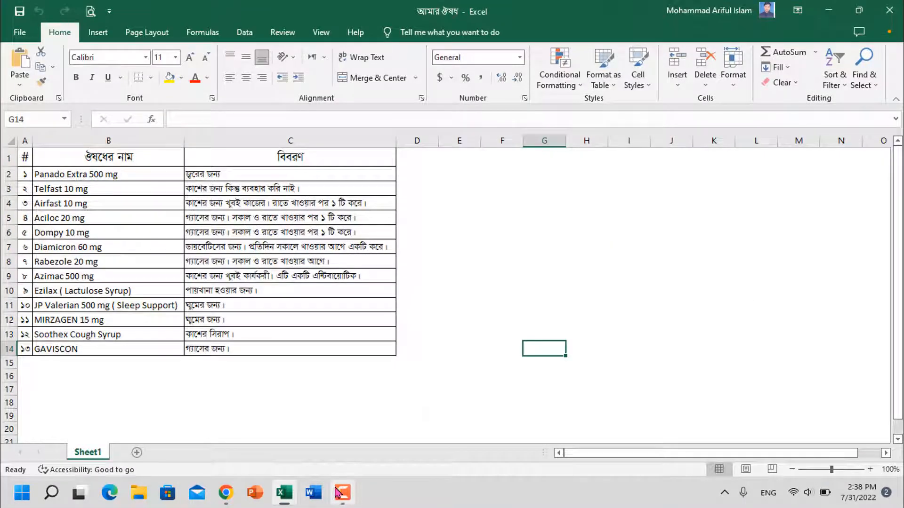
mouse_move(338, 492)
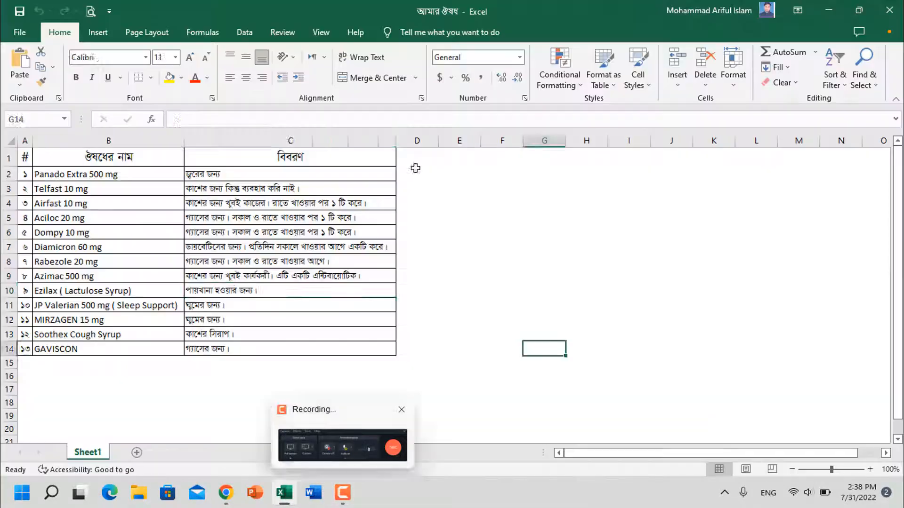
left_click(270, 292)
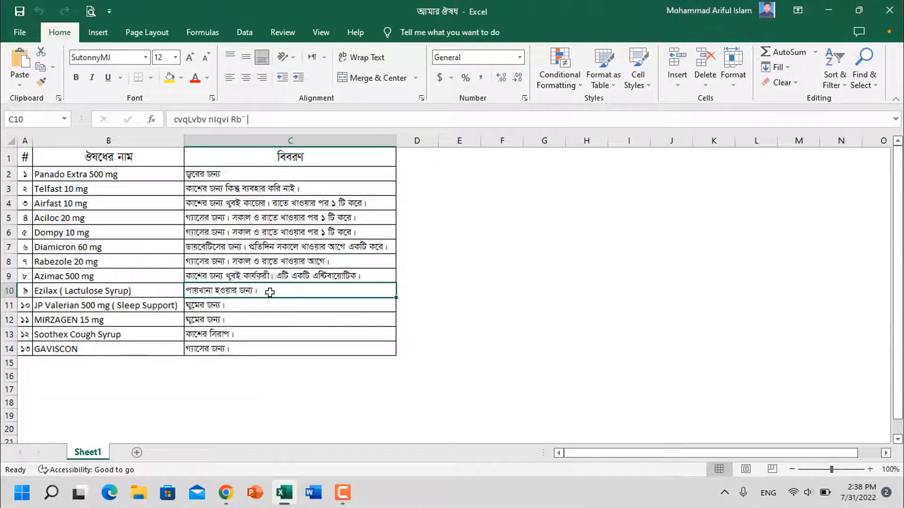
left_click(125, 206)
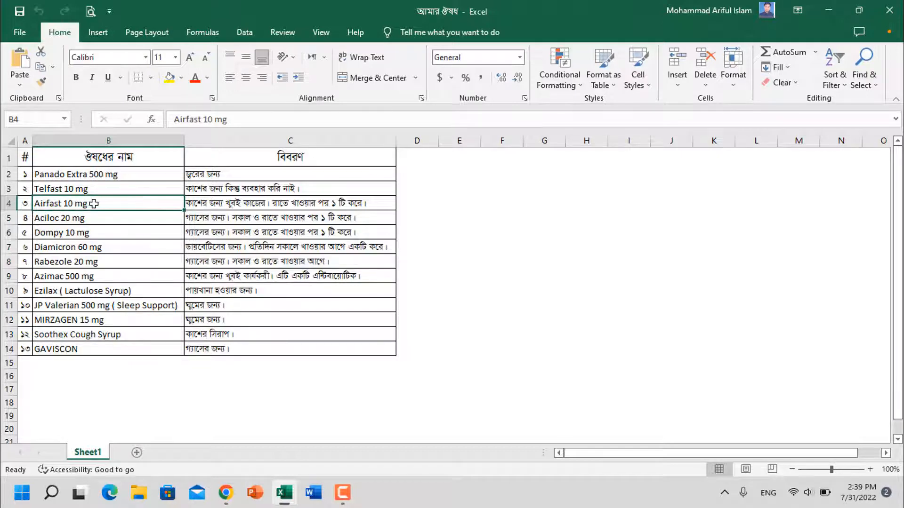
left_click(126, 271)
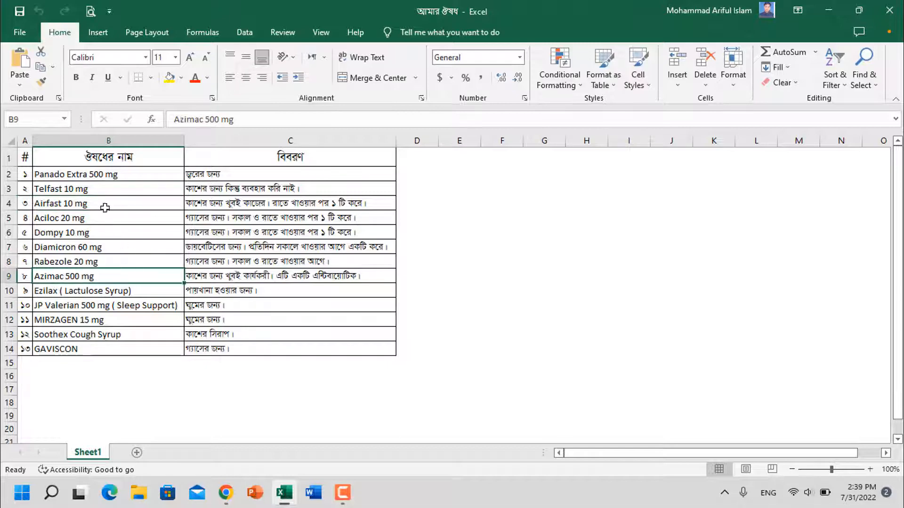
- Cut the Airfast 10 mg entry from B4, paste it into M9, and undo the paste
left_click(104, 203)
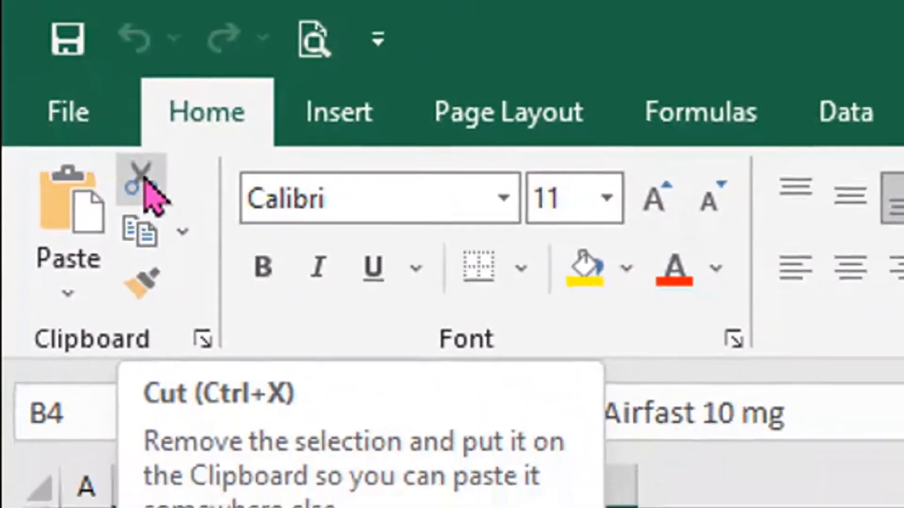
left_click(162, 200)
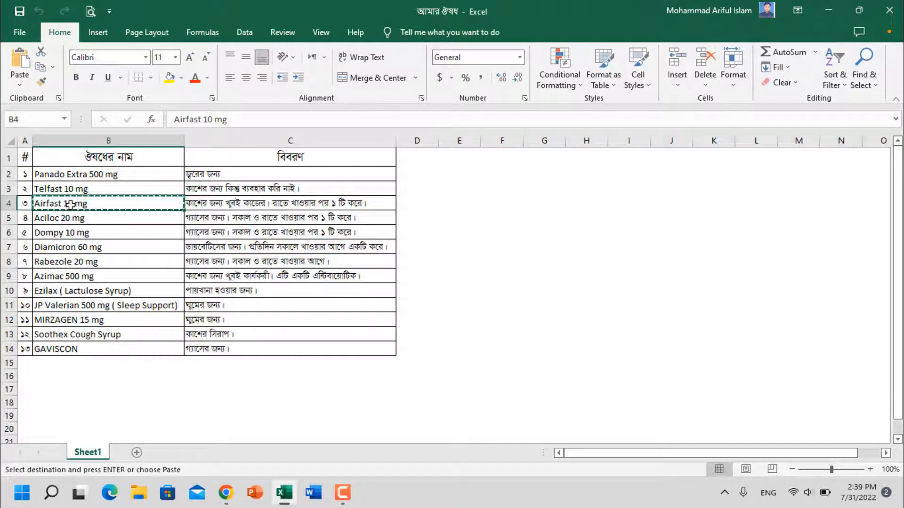
left_click(803, 278)
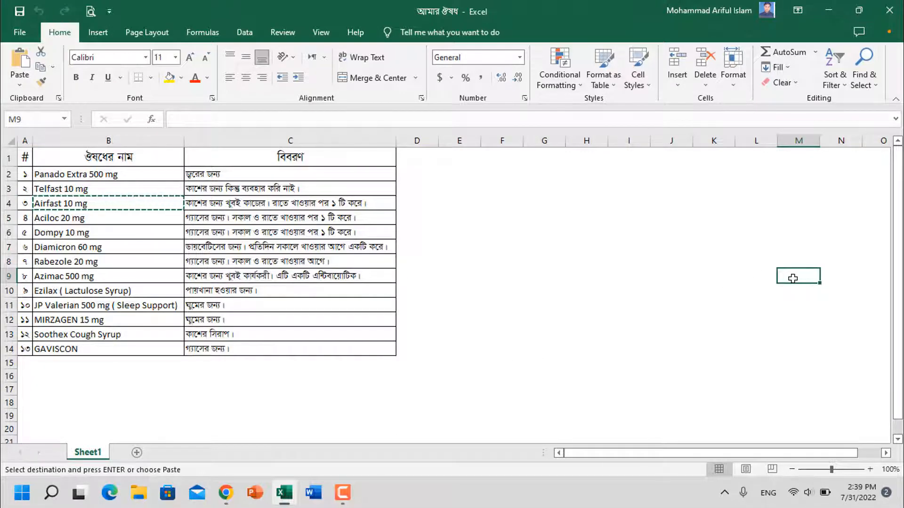
left_click(20, 59)
left_click(740, 319)
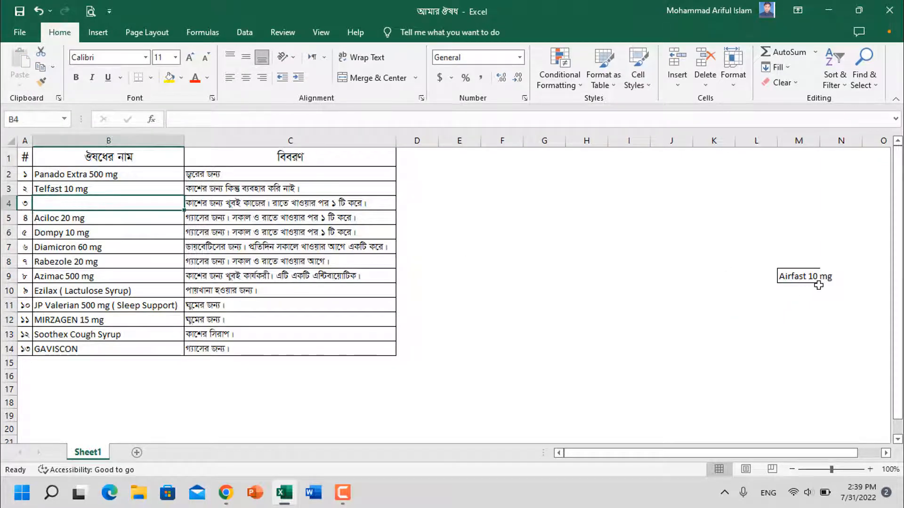
left_click(810, 279)
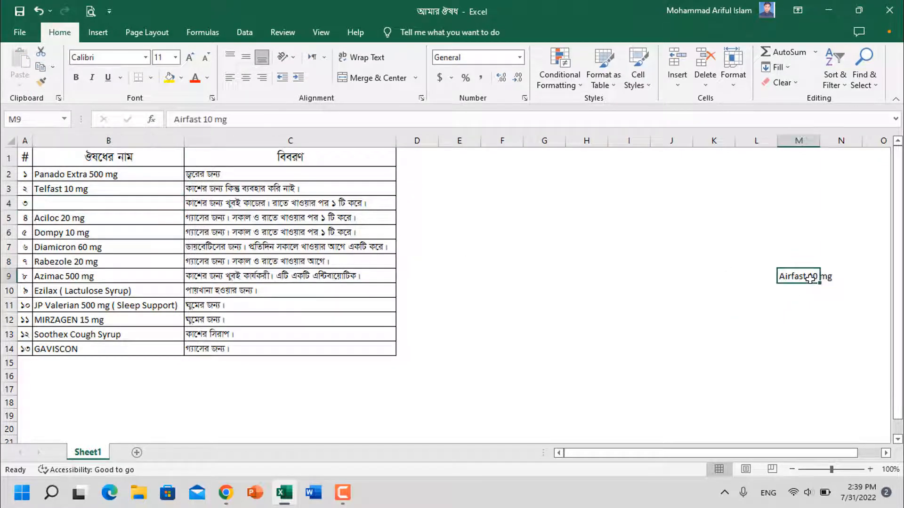
left_click(46, 206)
left_click(799, 277)
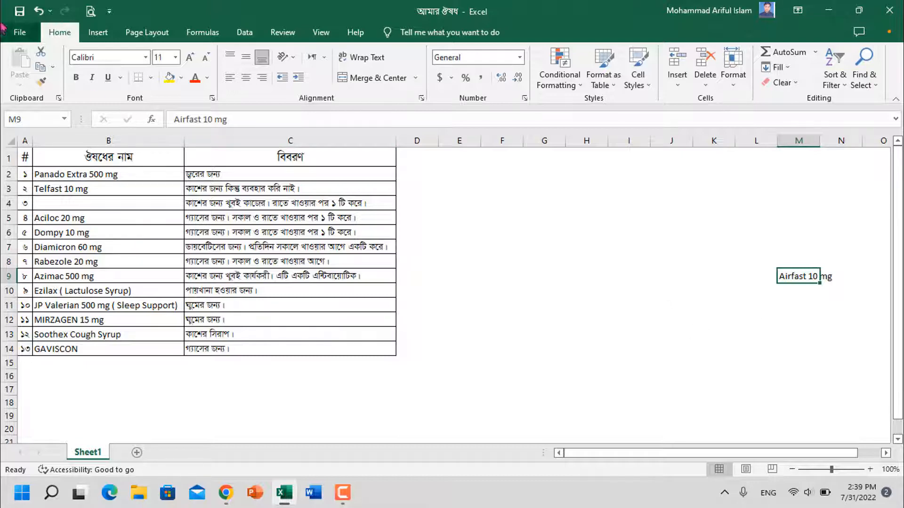
left_click(38, 10)
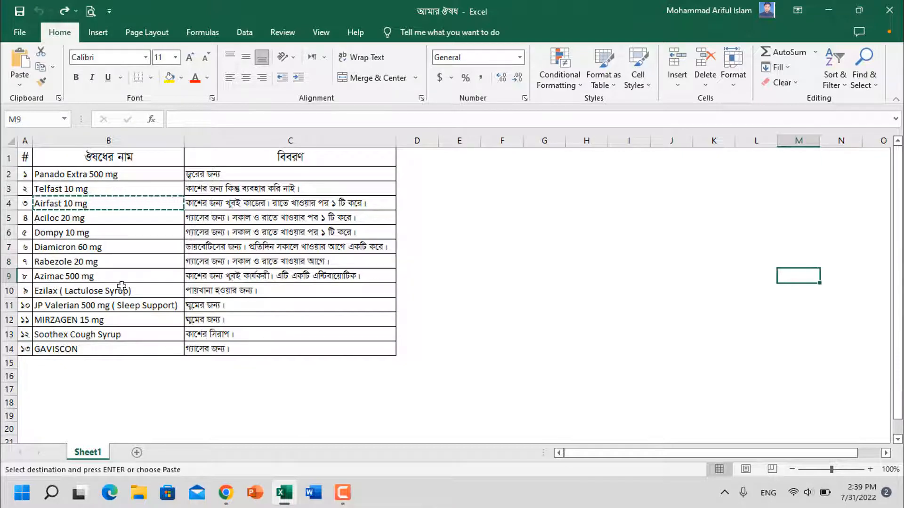
- Copy the medicine rows in A6:C14 and paste them starting at cell K8
left_click_drag(25, 232, 318, 348)
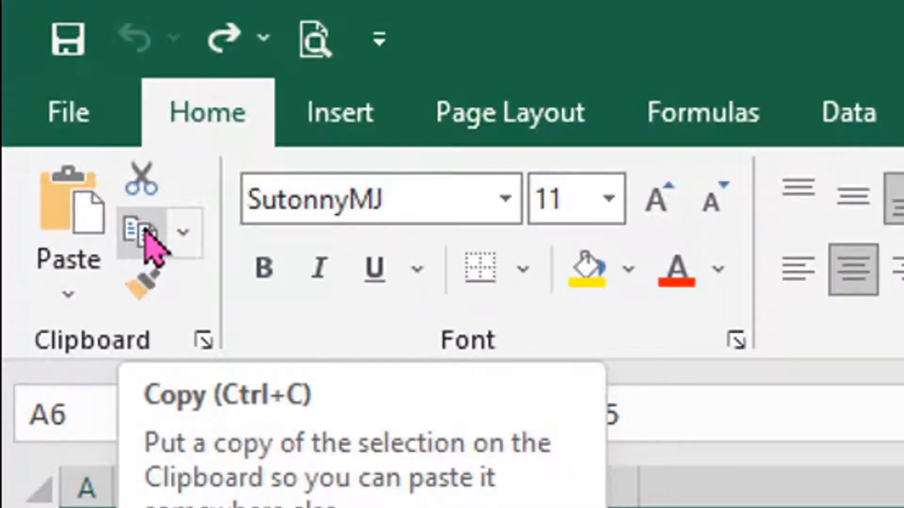
left_click(142, 238)
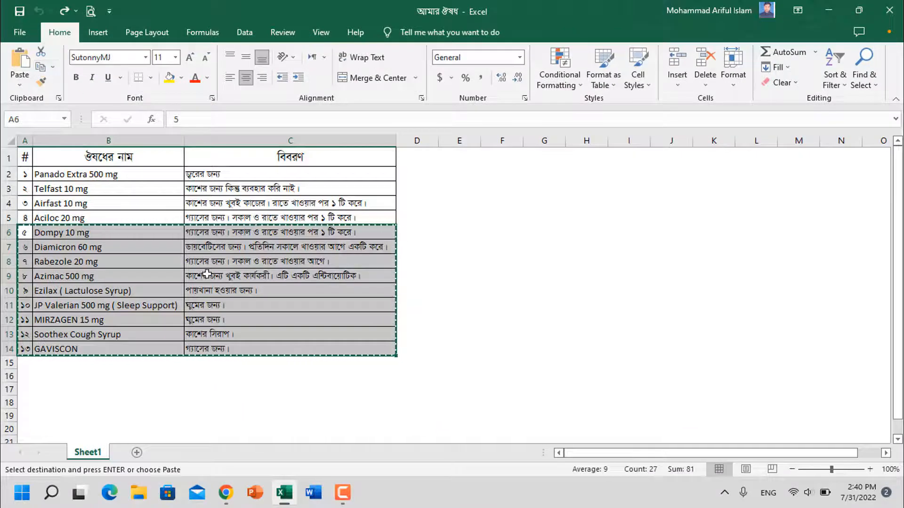
left_click(686, 260)
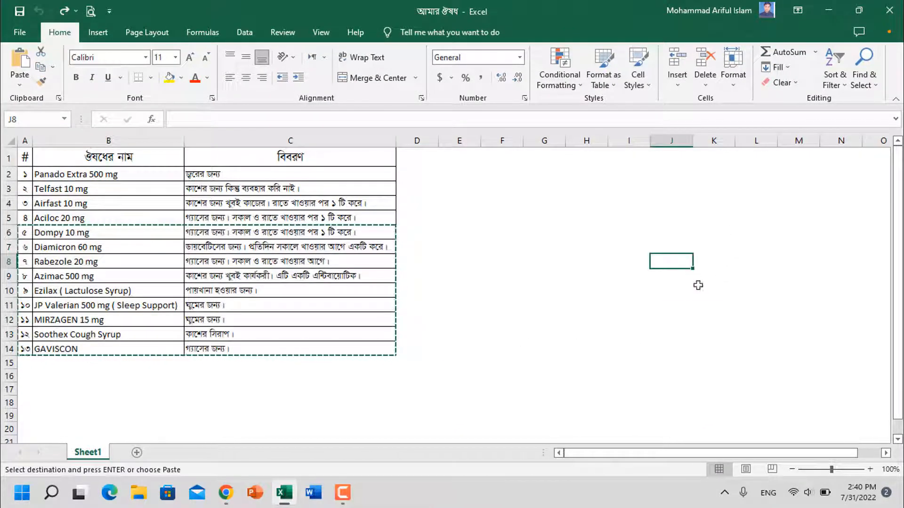
left_click(722, 263)
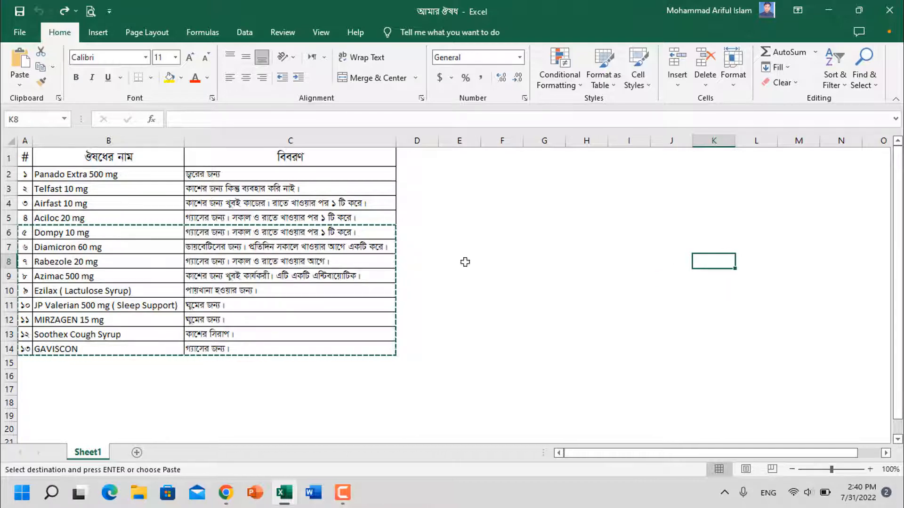
left_click(21, 59)
left_click(744, 362)
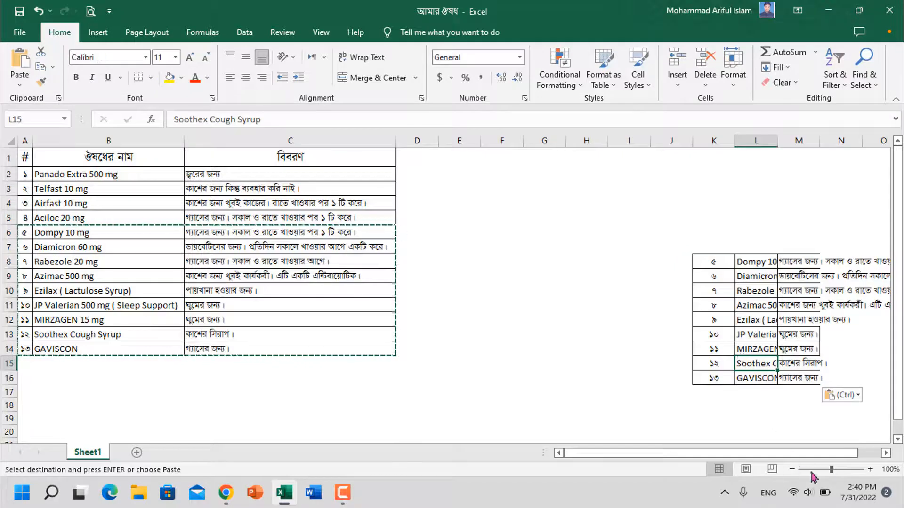
- Check the full width of the rows pasted at K8 and undo that paste
left_click(886, 454)
left_click(887, 454)
left_click(887, 453)
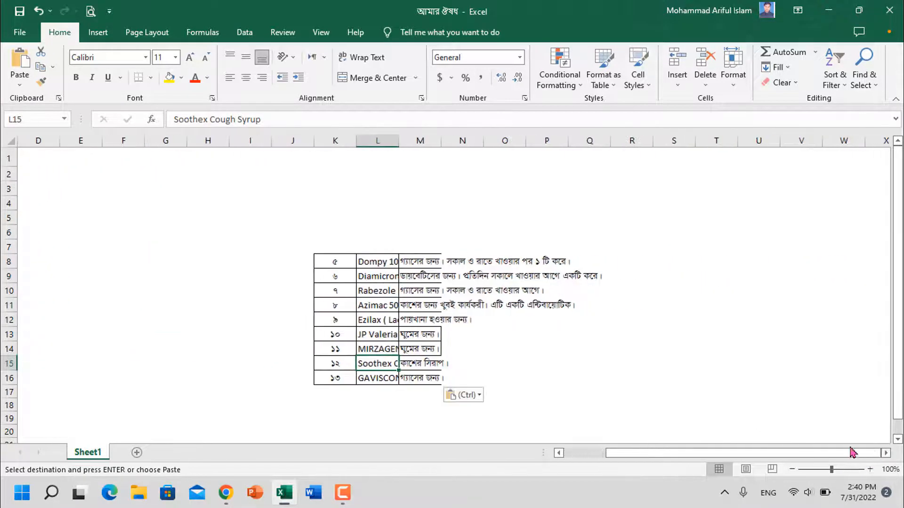
left_click(557, 455)
left_click(557, 456)
left_click(557, 455)
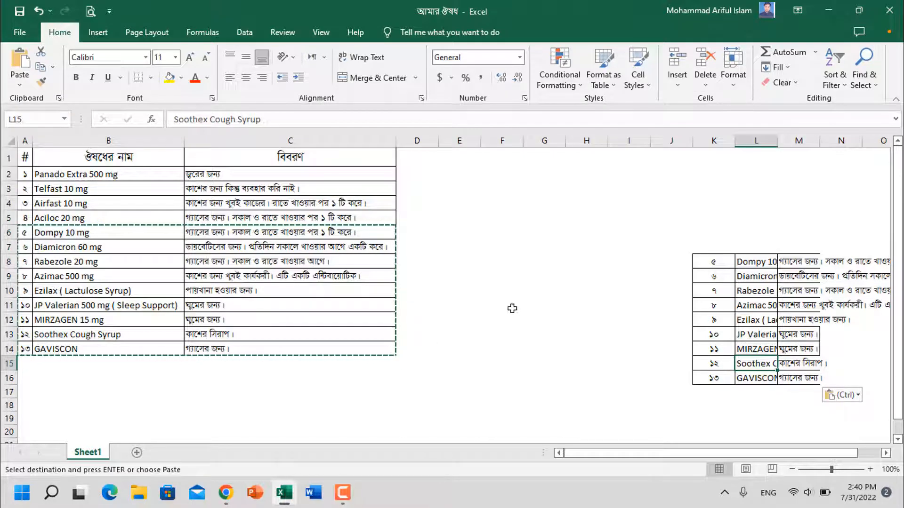
left_click(38, 14)
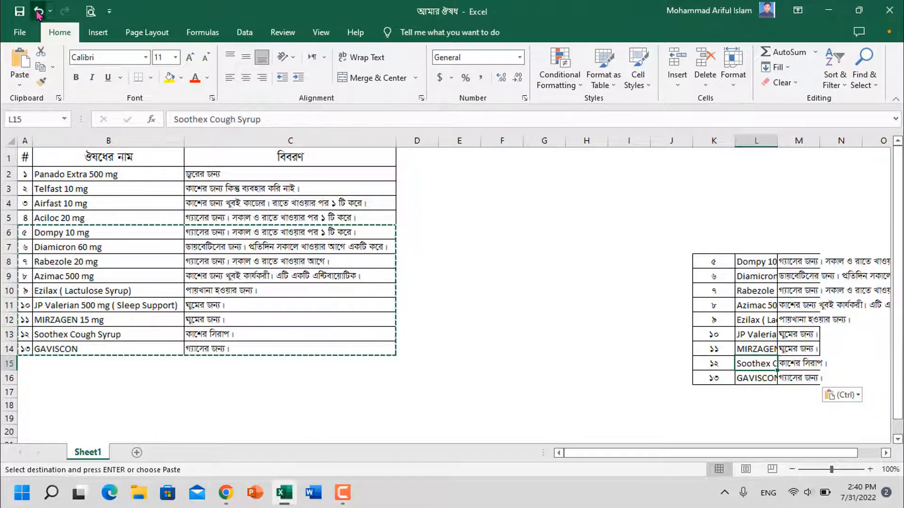
left_click(508, 355)
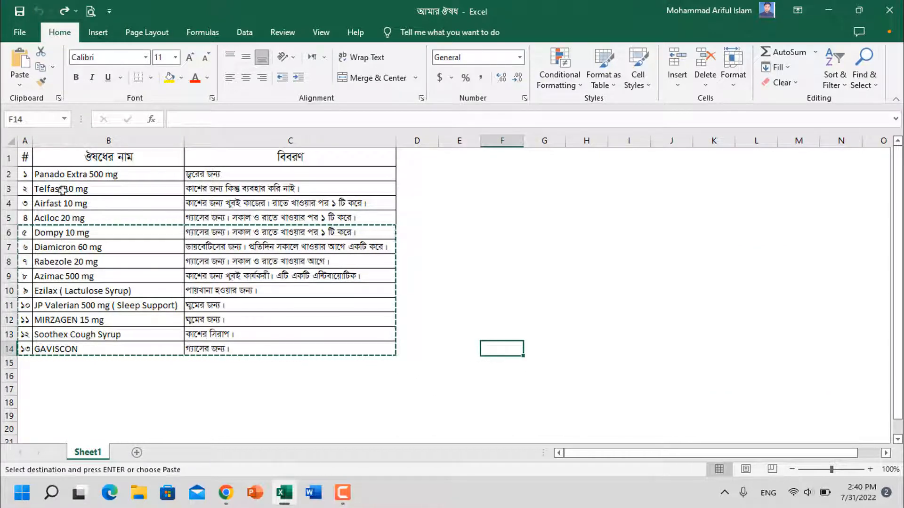
- Copy the MIRZAGEN 15 mg row in A12:C12 and paste it starting at cell K12
left_click(44, 317)
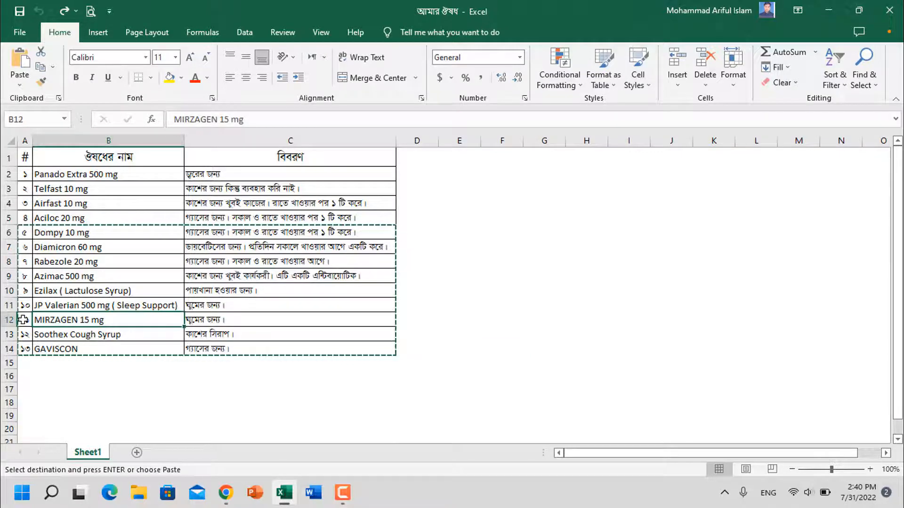
left_click_drag(23, 320, 330, 325)
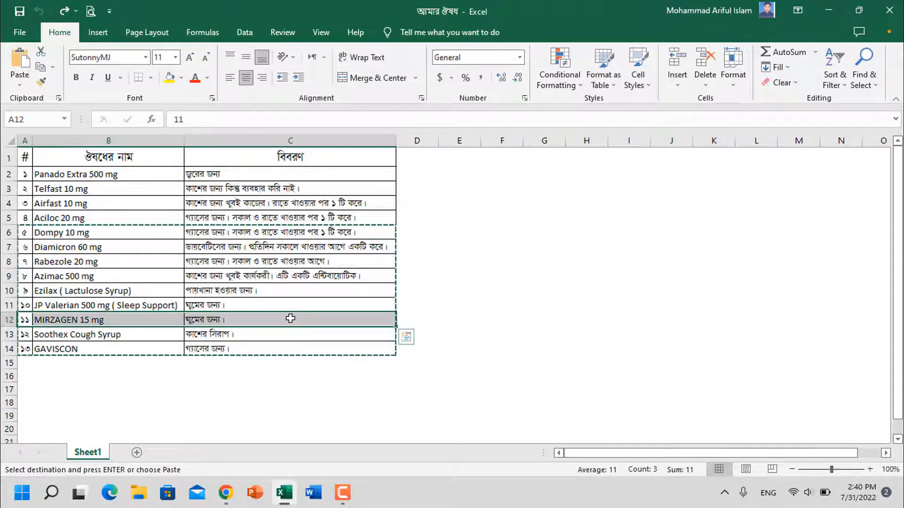
left_click(41, 66)
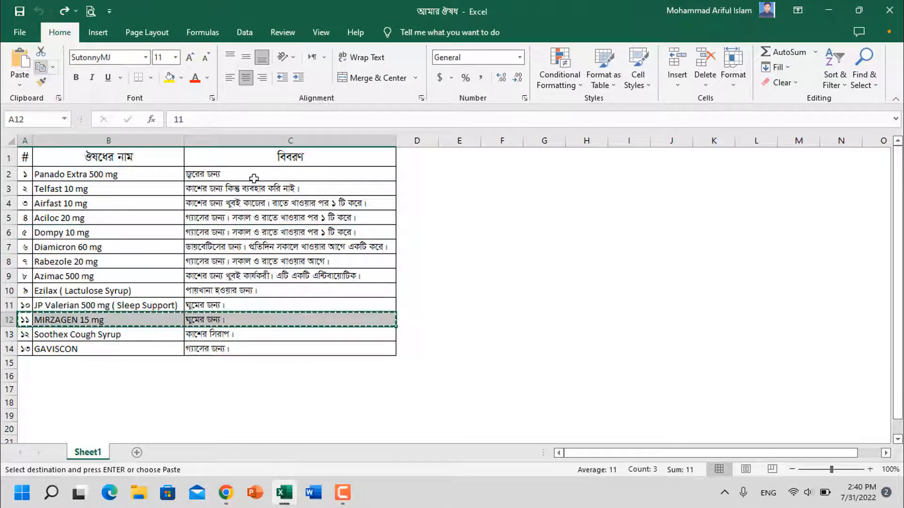
left_click(721, 316)
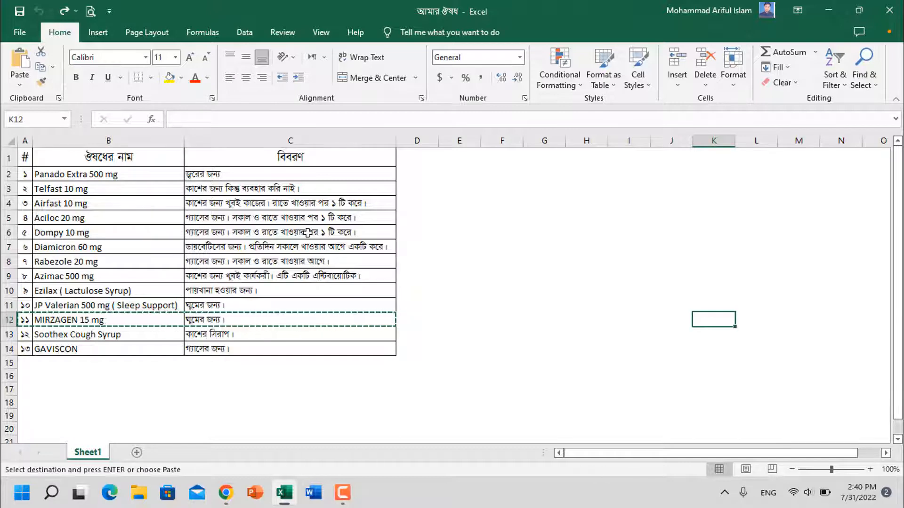
left_click(20, 59)
left_click(717, 372)
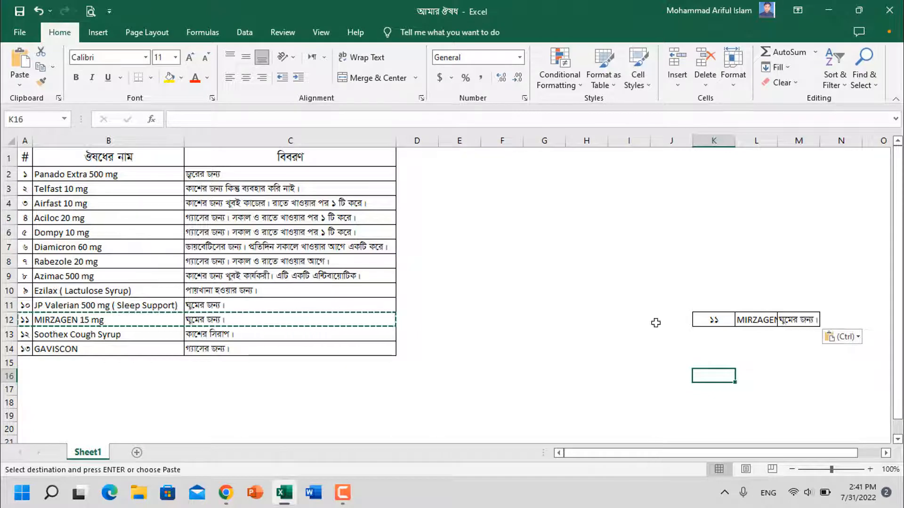
- Cut the Diamicron 60 mg row in A7:C7 and paste it starting at cell K8
left_click(25, 246)
left_click_drag(25, 246, 310, 245)
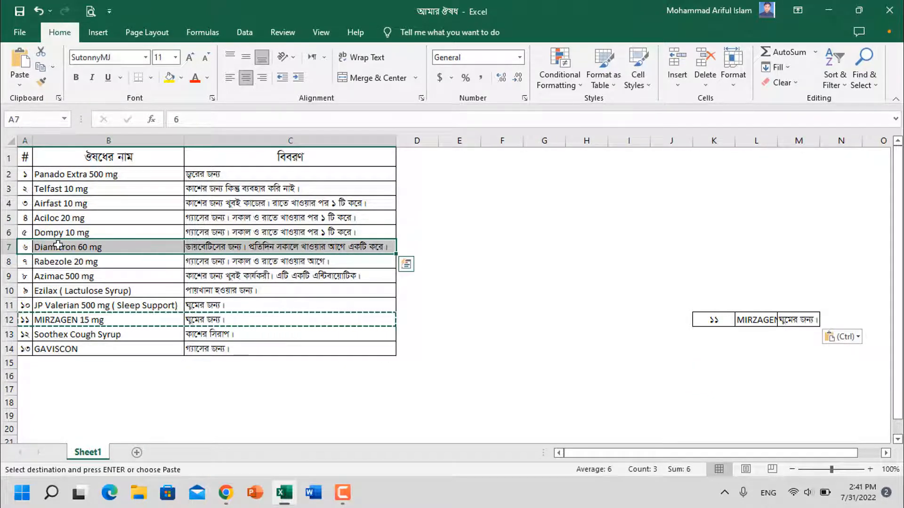
left_click(41, 55)
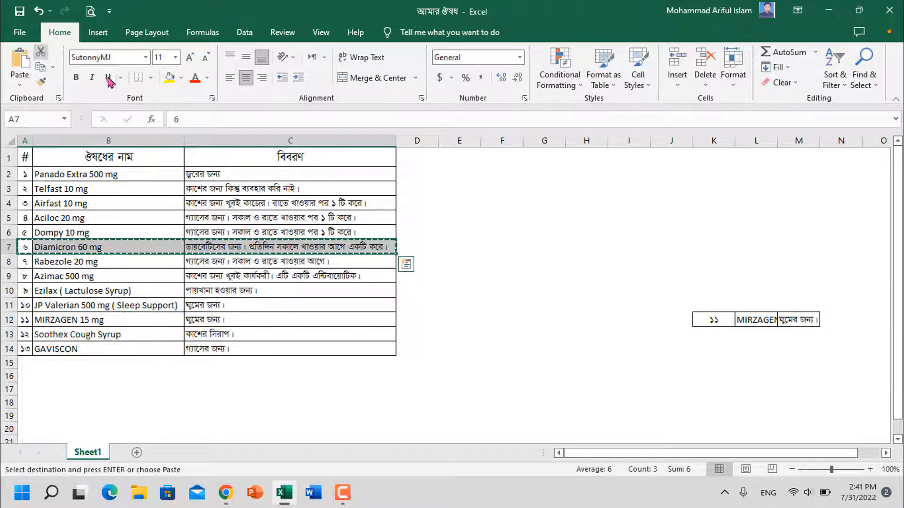
left_click(696, 264)
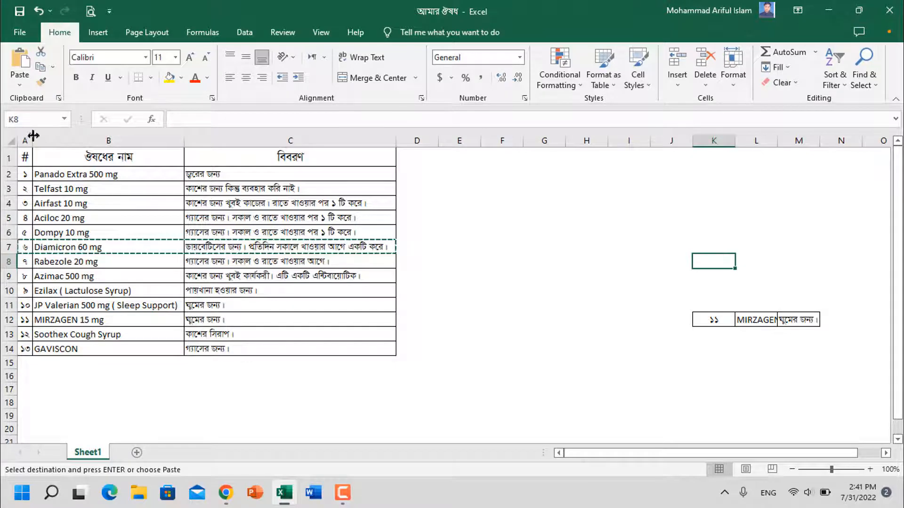
left_click(20, 61)
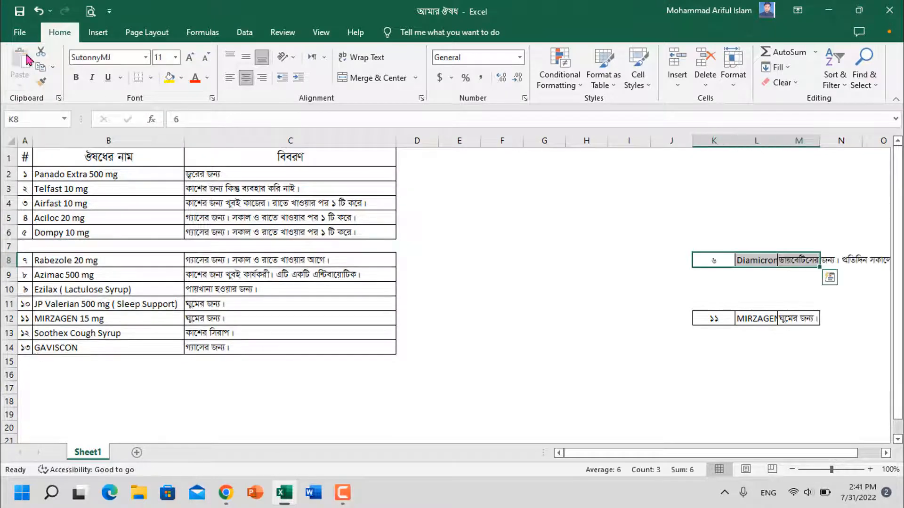
left_click(547, 360)
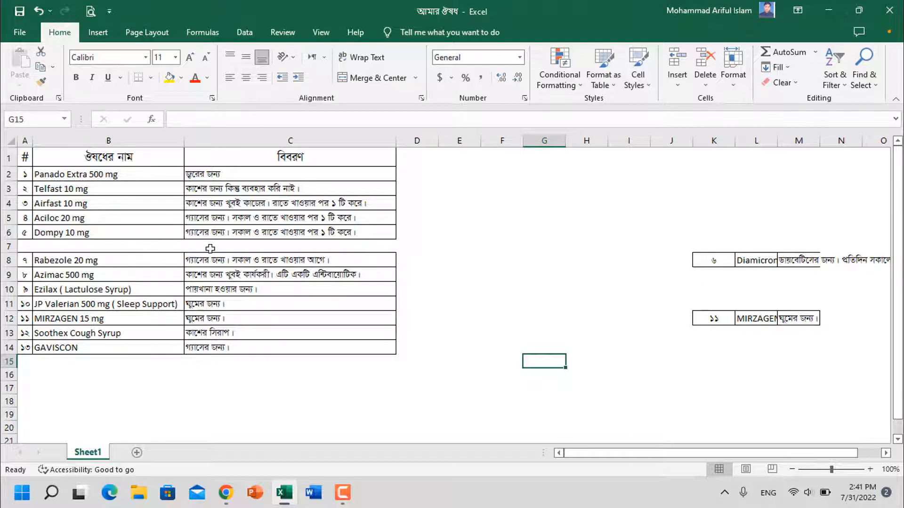
left_click(163, 247)
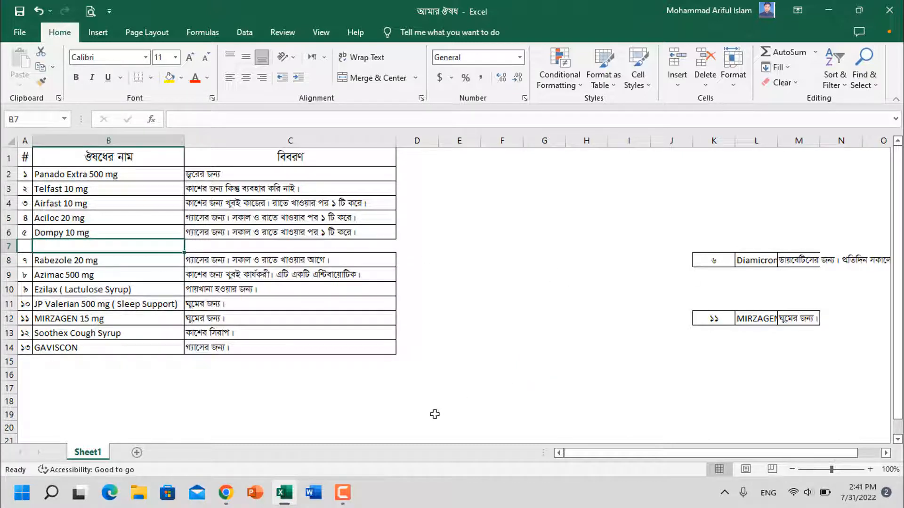